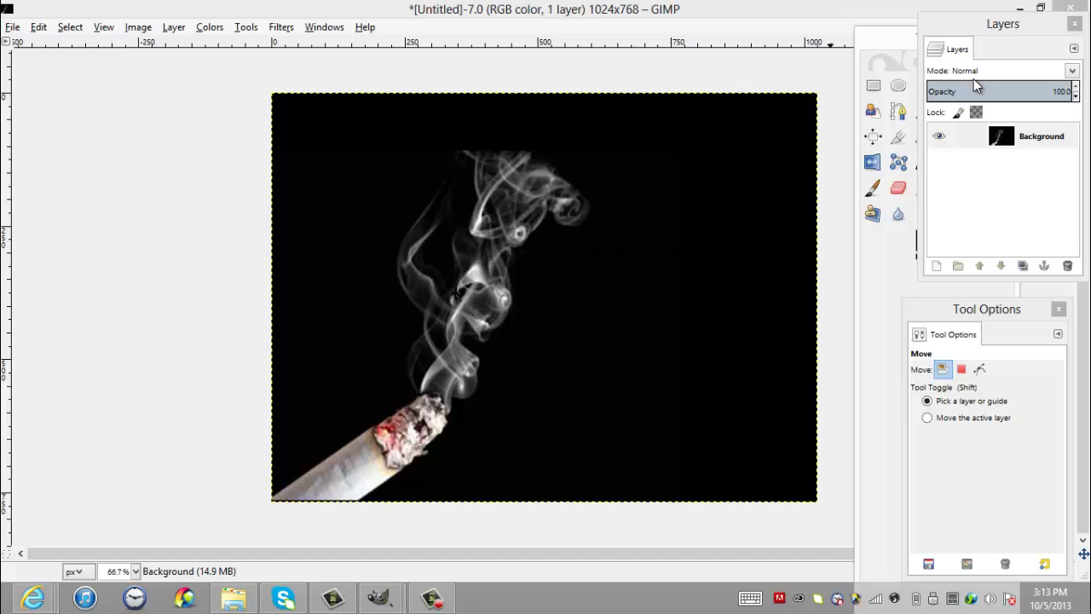
Select the dark photo background with Select by Color.
click(876, 41)
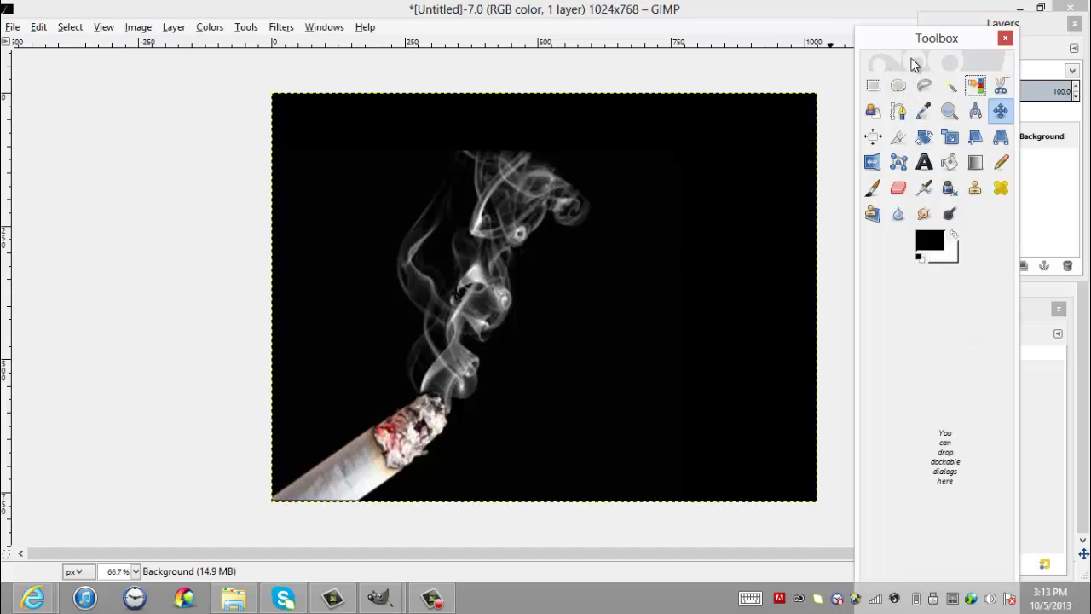
click(976, 87)
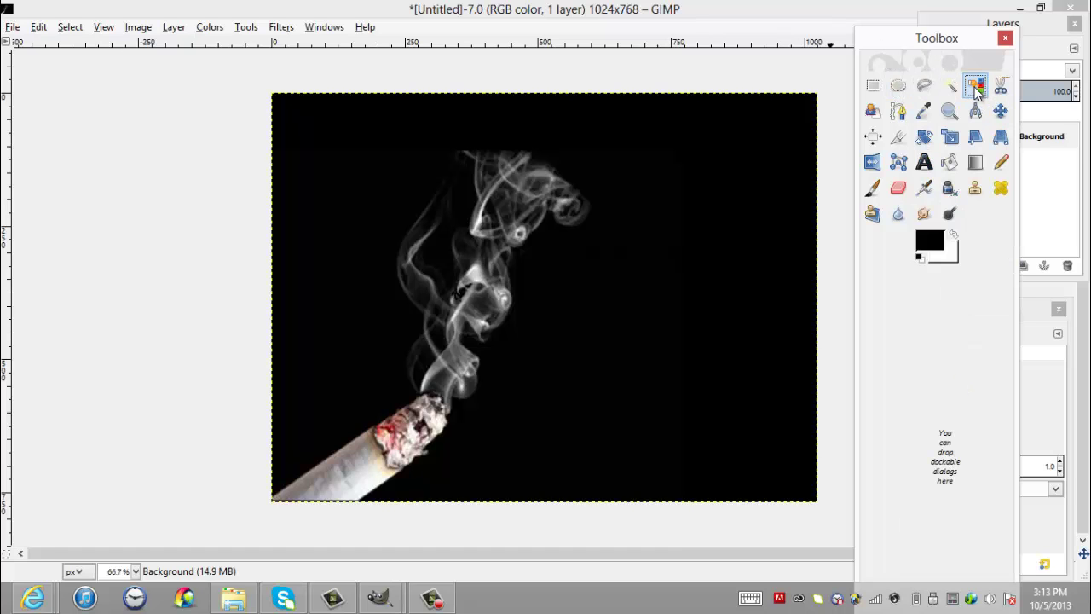
click(340, 365)
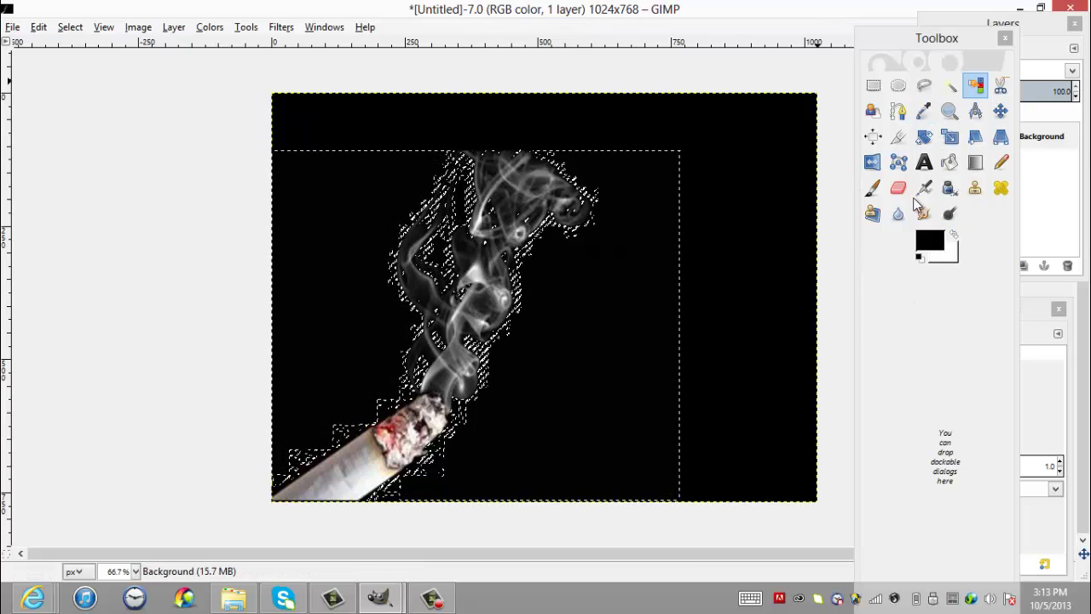
Fill the selected background with the black foreground colour and select none.
click(40, 27)
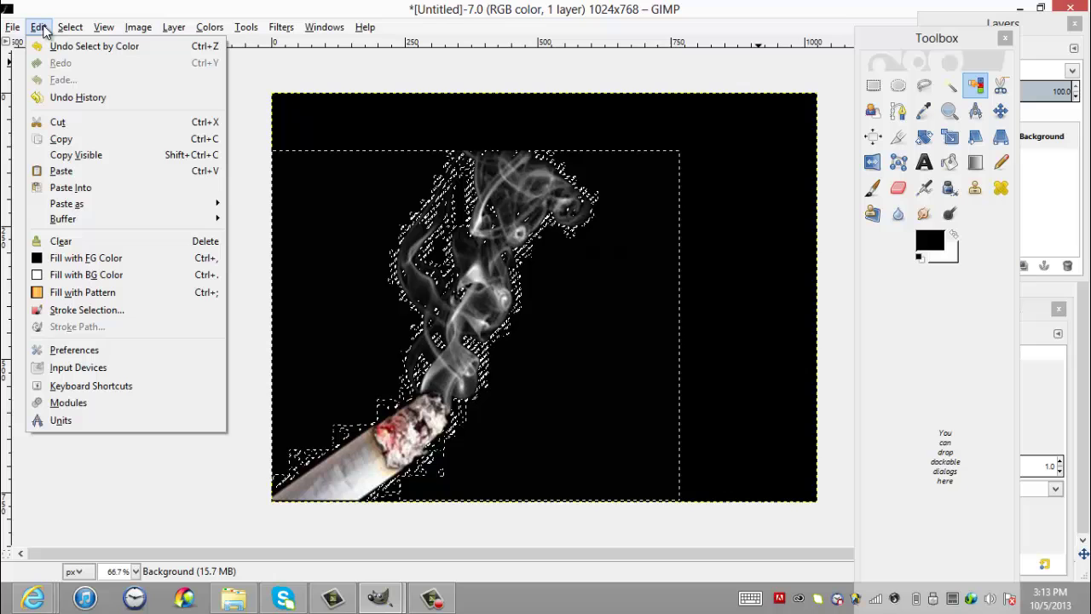
click(70, 260)
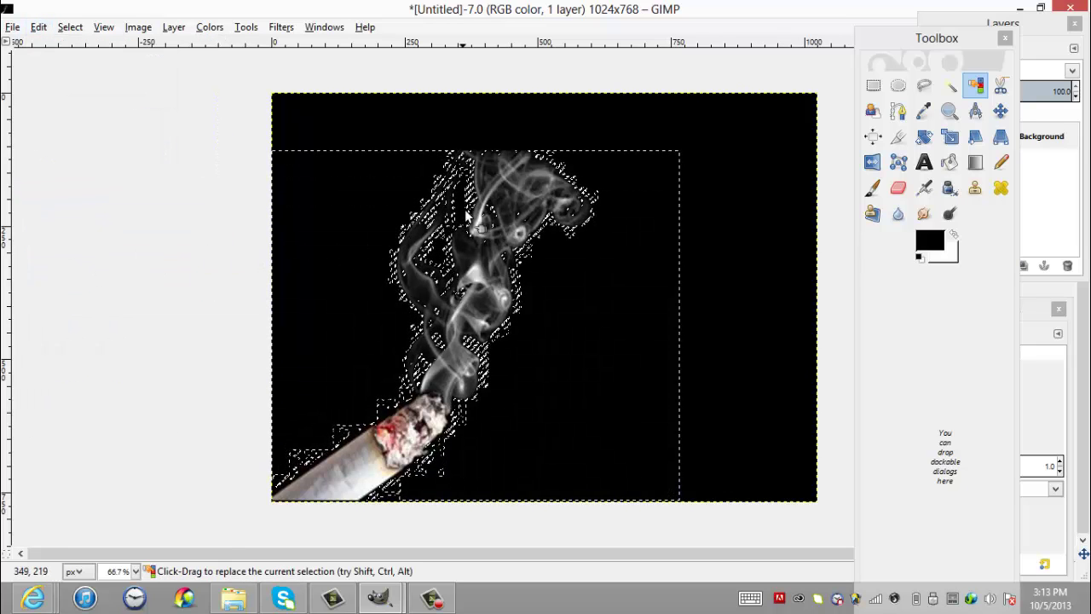
click(75, 27)
click(96, 73)
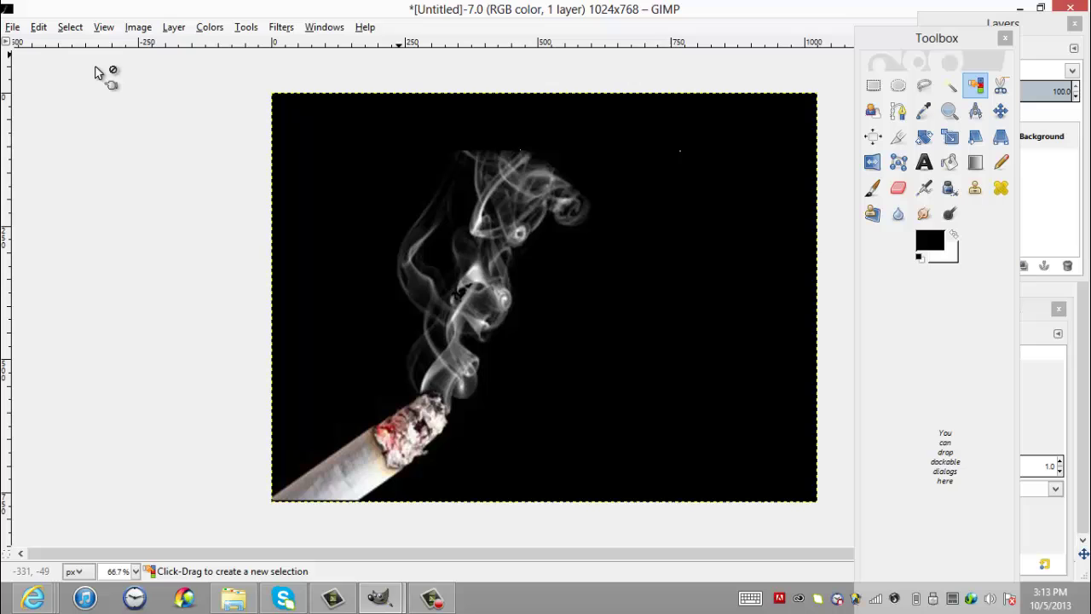
Add a new layer filled with Transparency above the smoke photo.
click(174, 30)
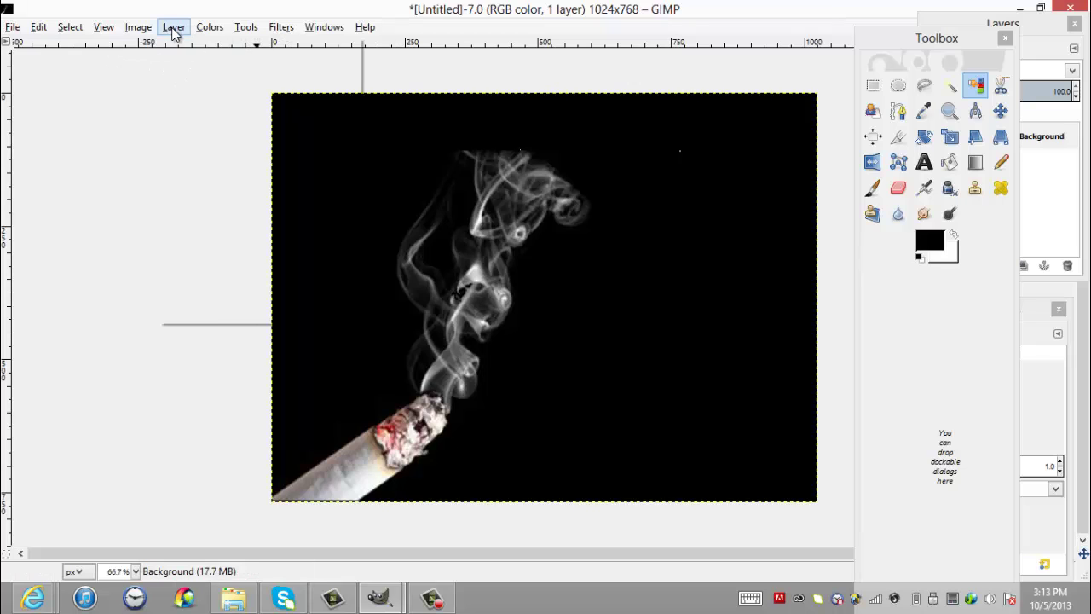
click(180, 44)
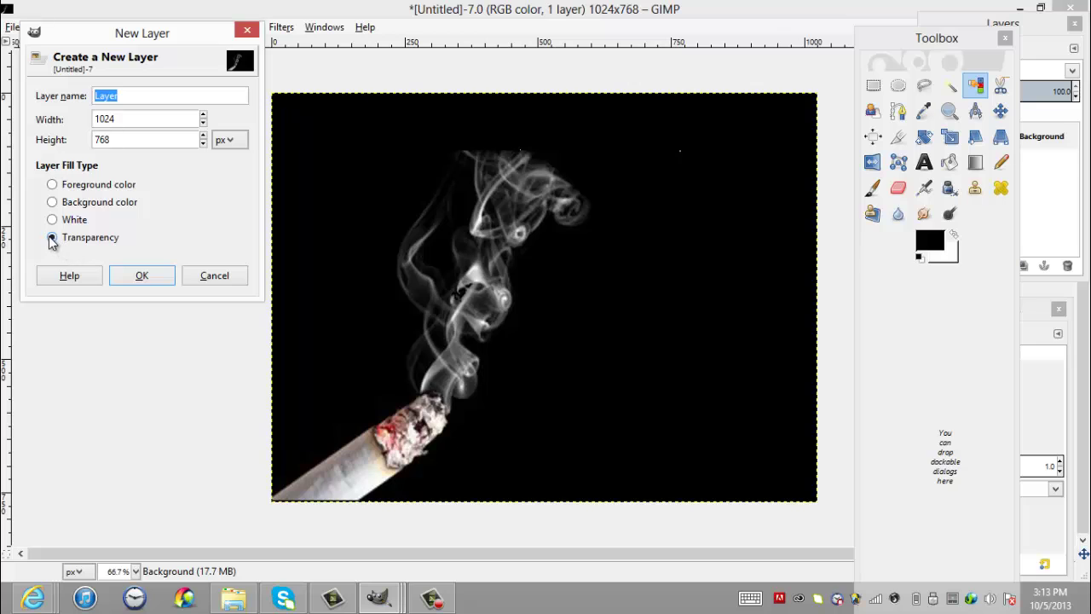
click(141, 275)
Set the new layer's blend mode to Overlay in the Layers dock.
click(1028, 27)
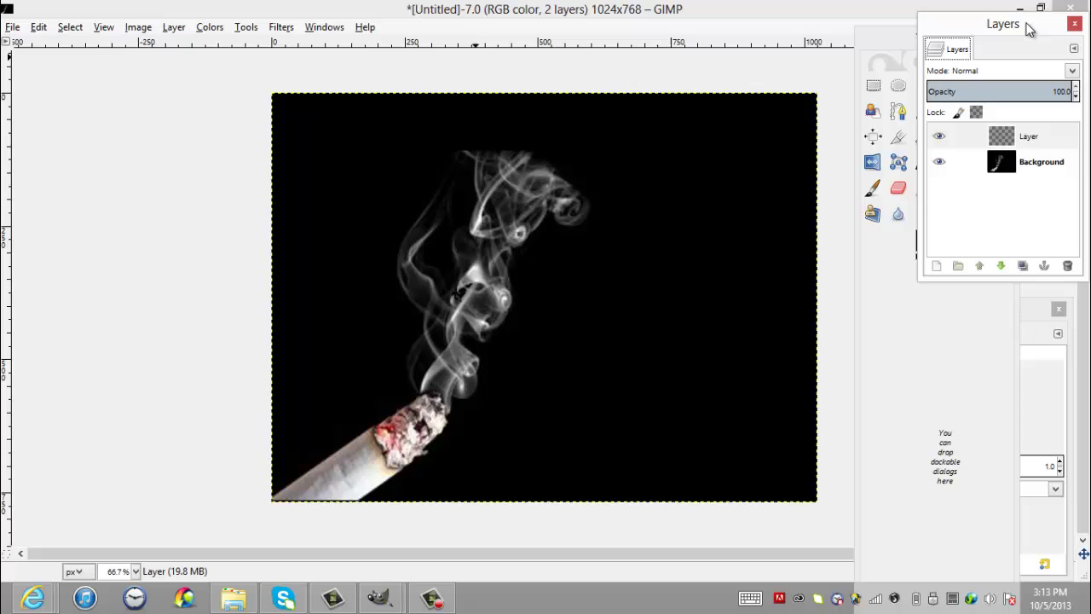
click(1042, 437)
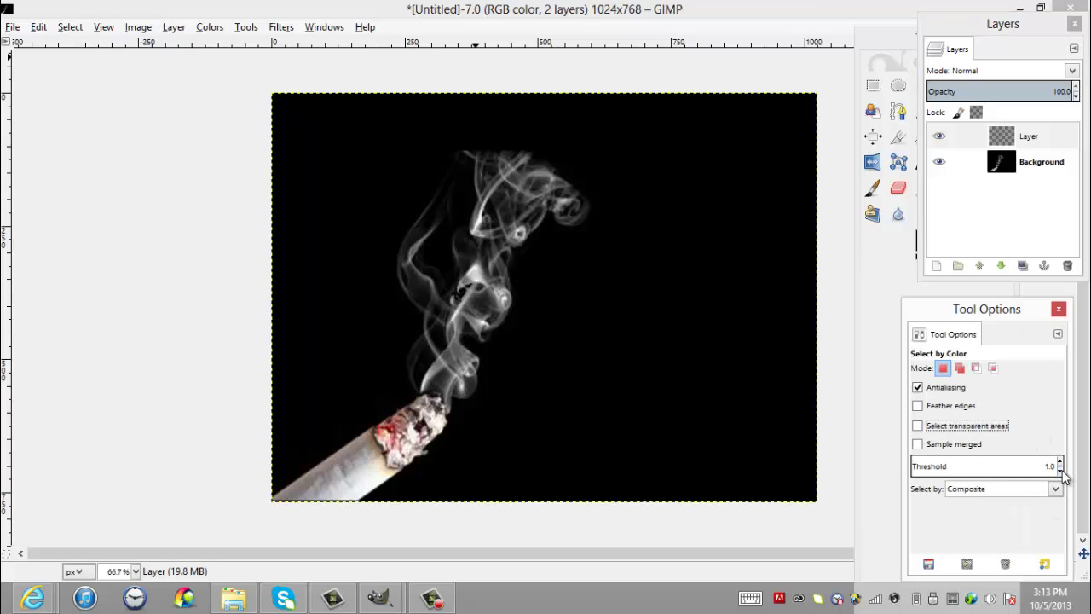
click(1067, 71)
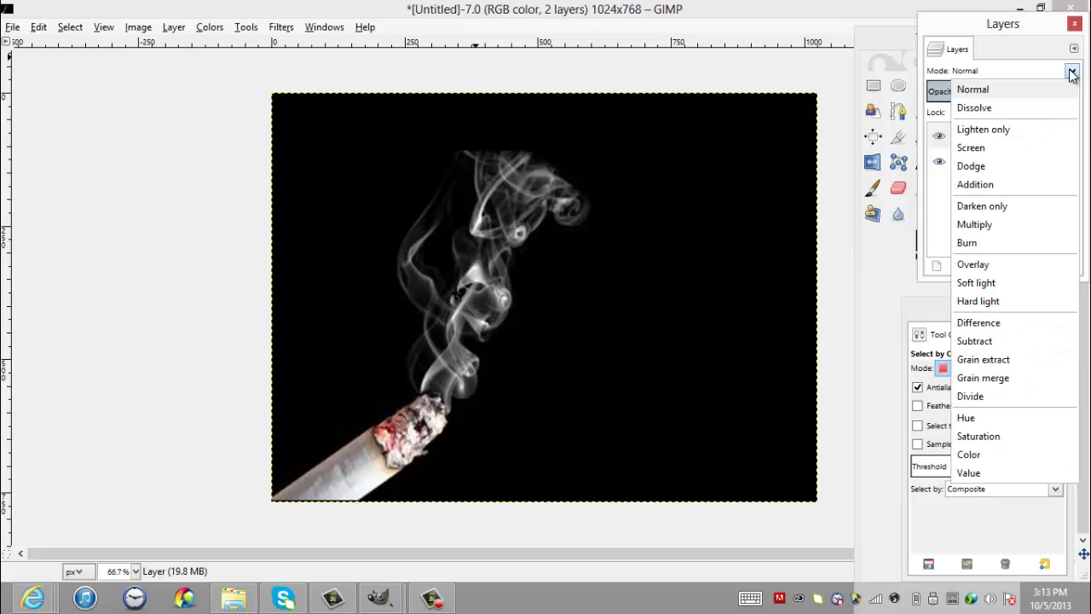
click(1021, 265)
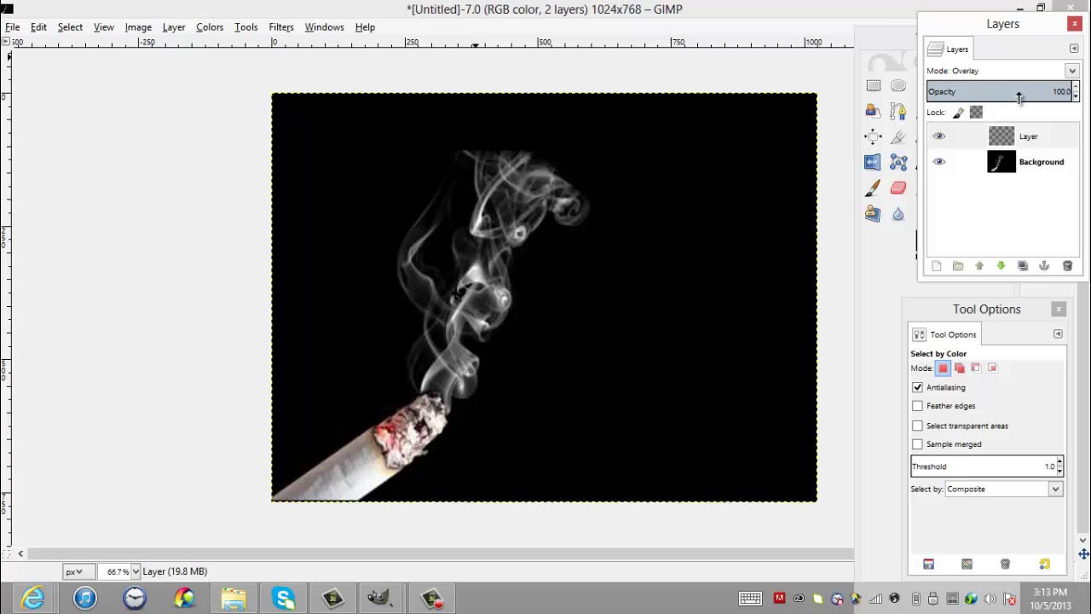
Draw a Full saturation spectrum gradient on the Overlay layer from the cigarette to the image top.
click(877, 42)
click(977, 164)
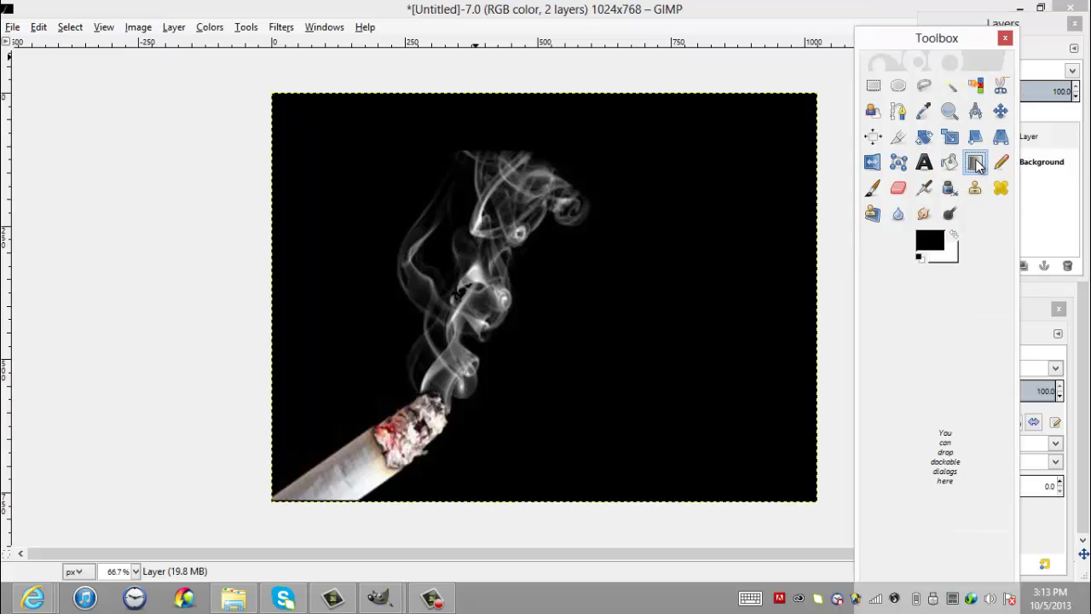
click(1072, 195)
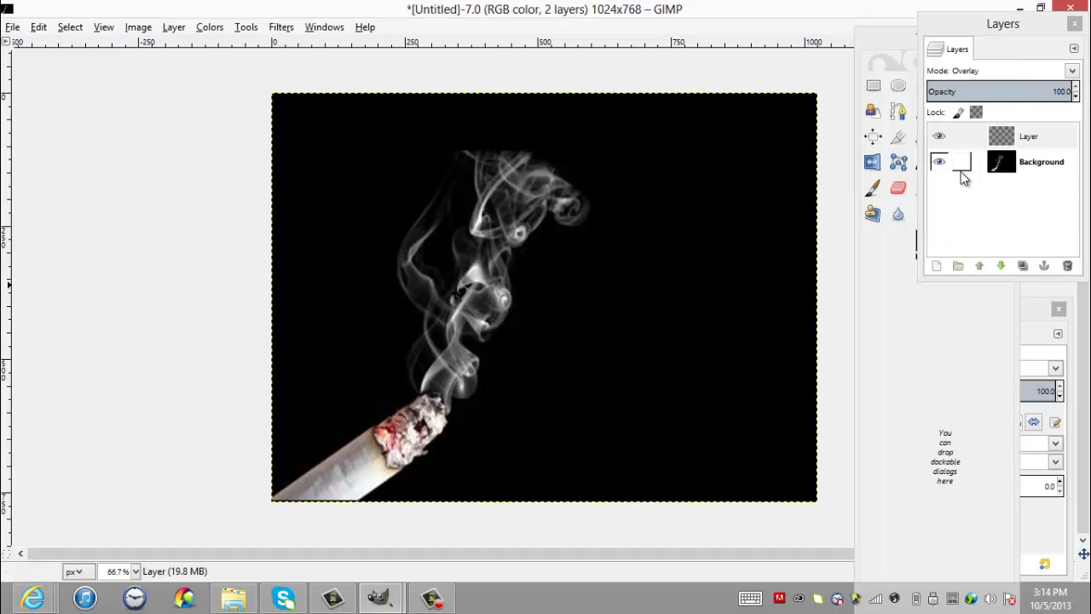
drag(1015, 26, 840, 68)
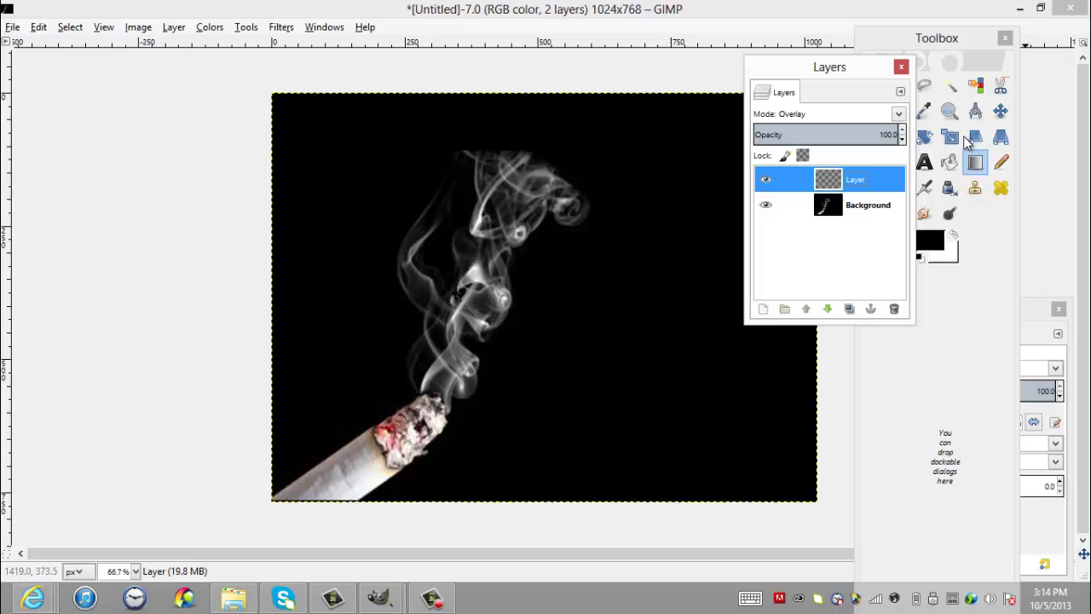
drag(932, 49, 743, 137)
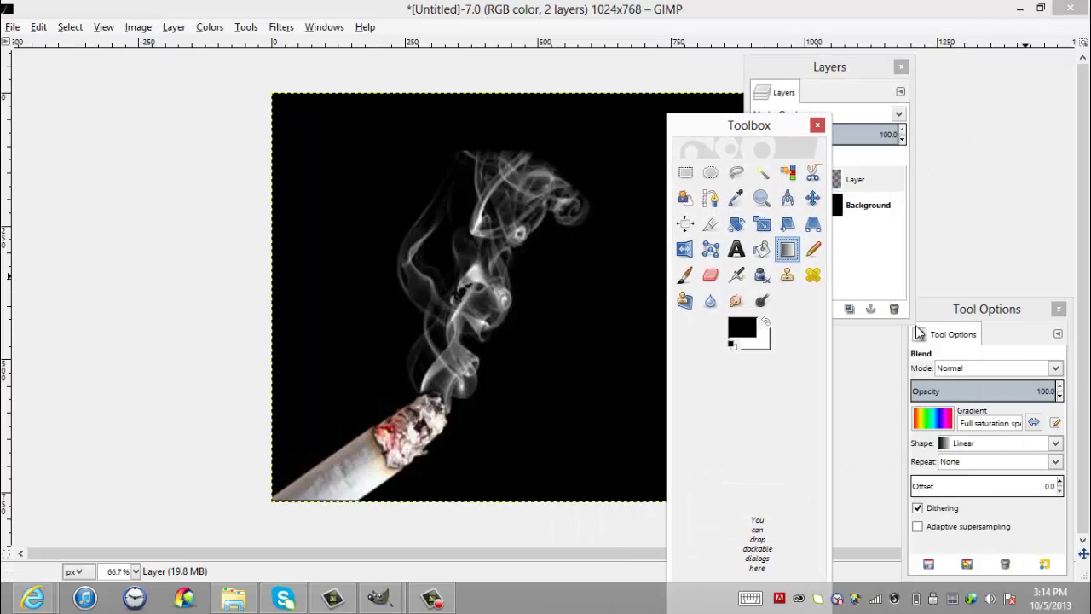
click(935, 419)
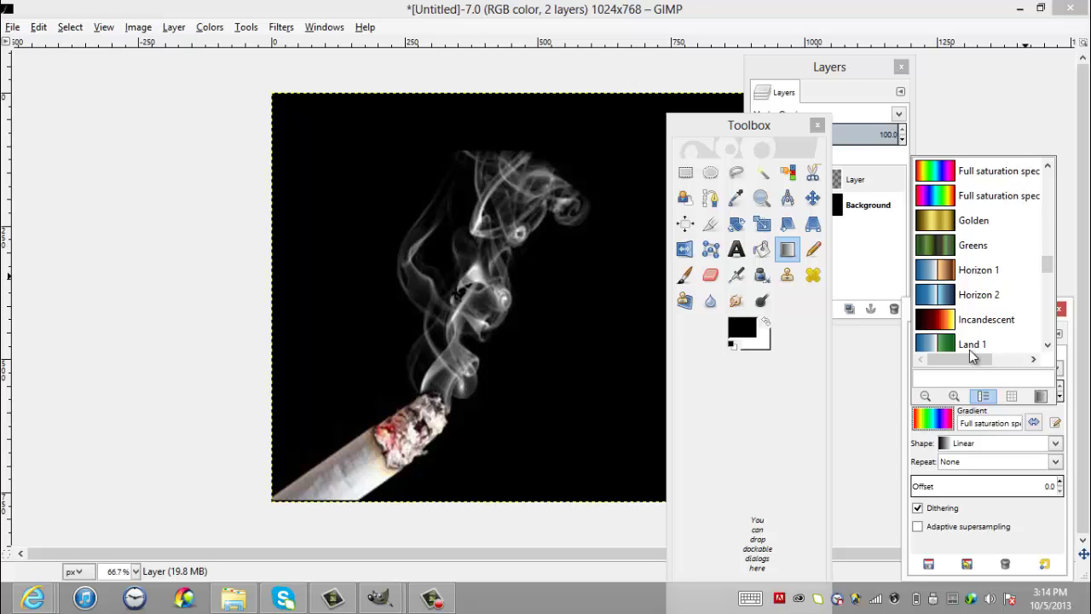
mouse_move(966, 358)
mouse_down()
mouse_move(1000, 359)
mouse_move(953, 359)
mouse_up()
click(986, 172)
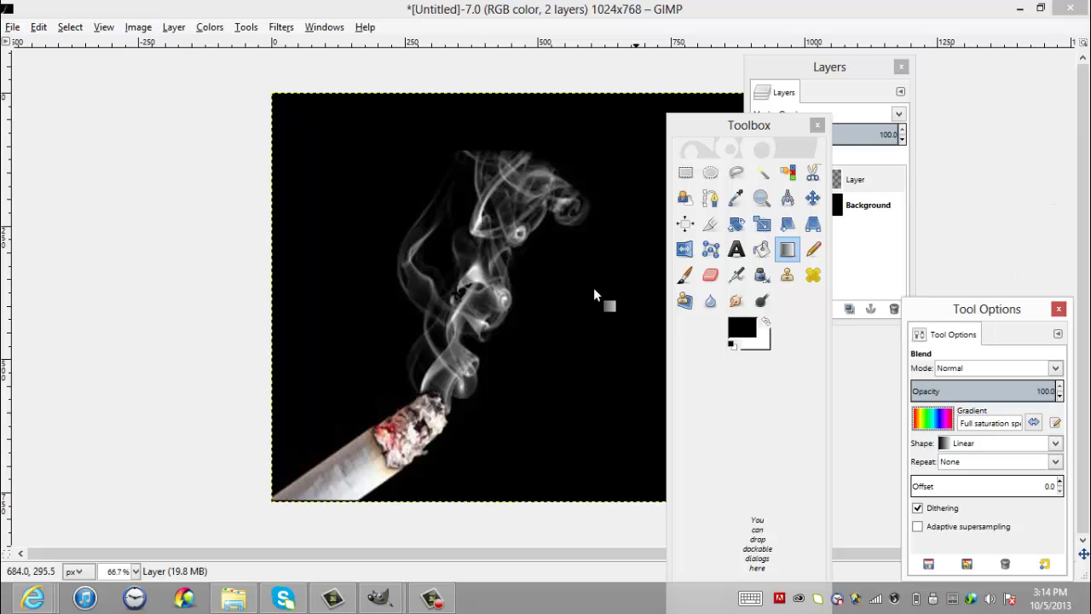
drag(508, 382, 400, 133)
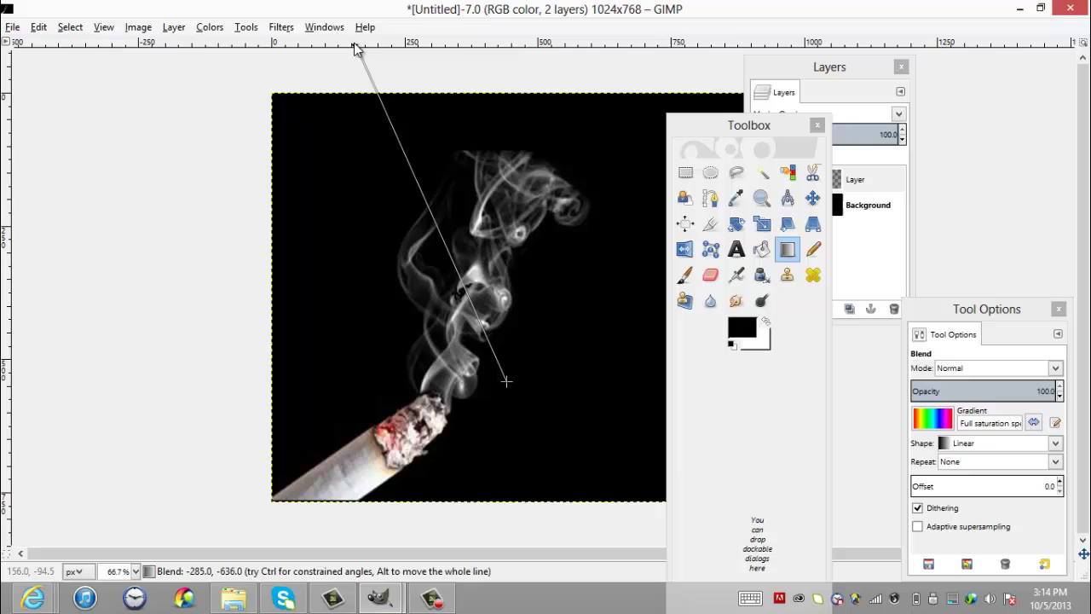
drag(400, 133, 358, 46)
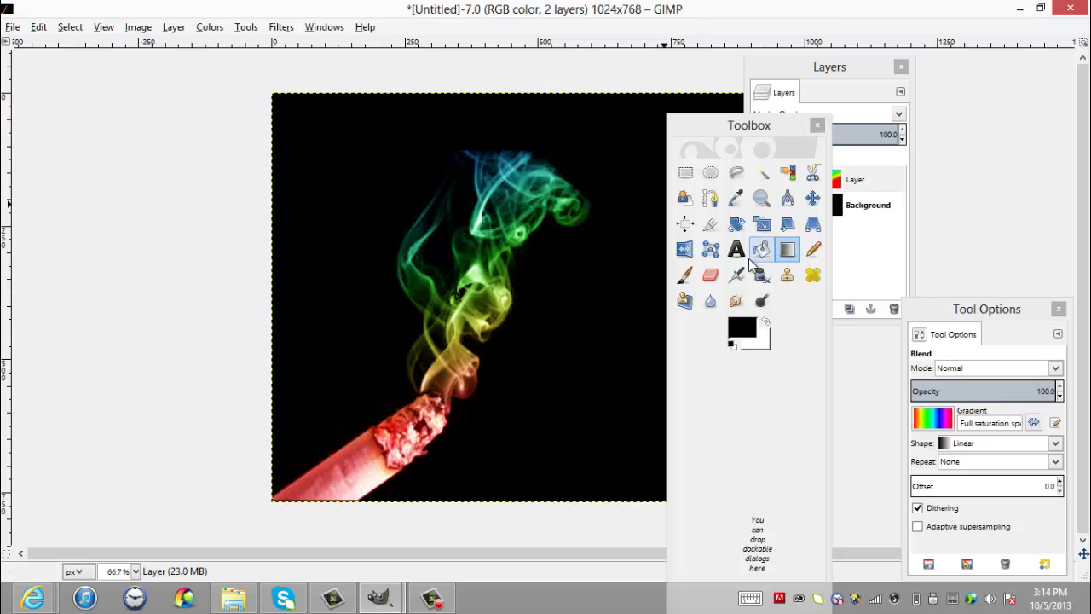
Erase the rainbow tint from the cigarette paper and ember on the colour layer.
click(710, 275)
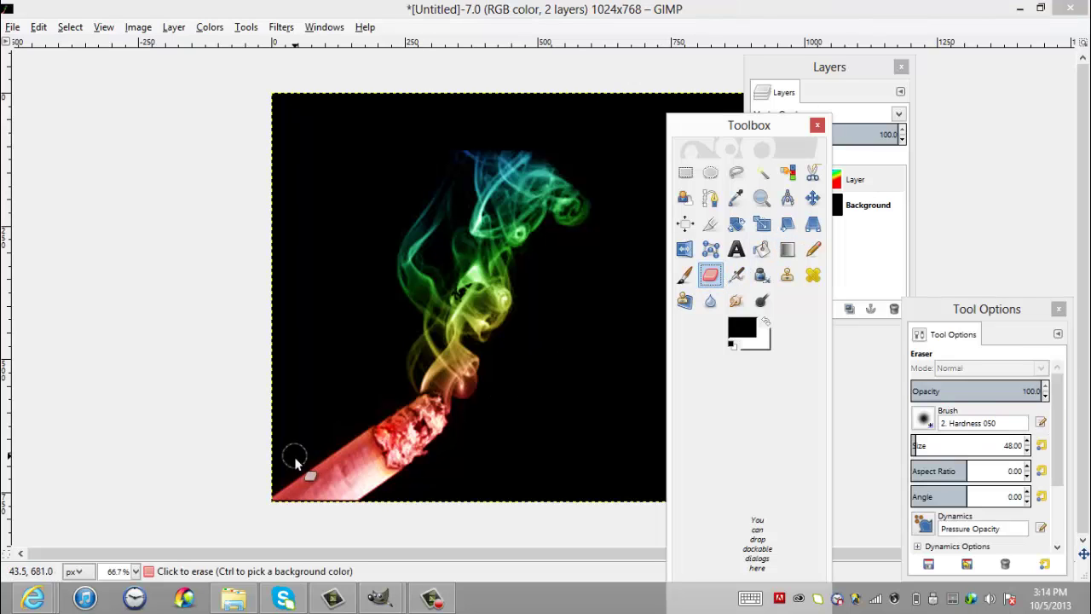
click(290, 507)
drag(294, 497, 351, 462)
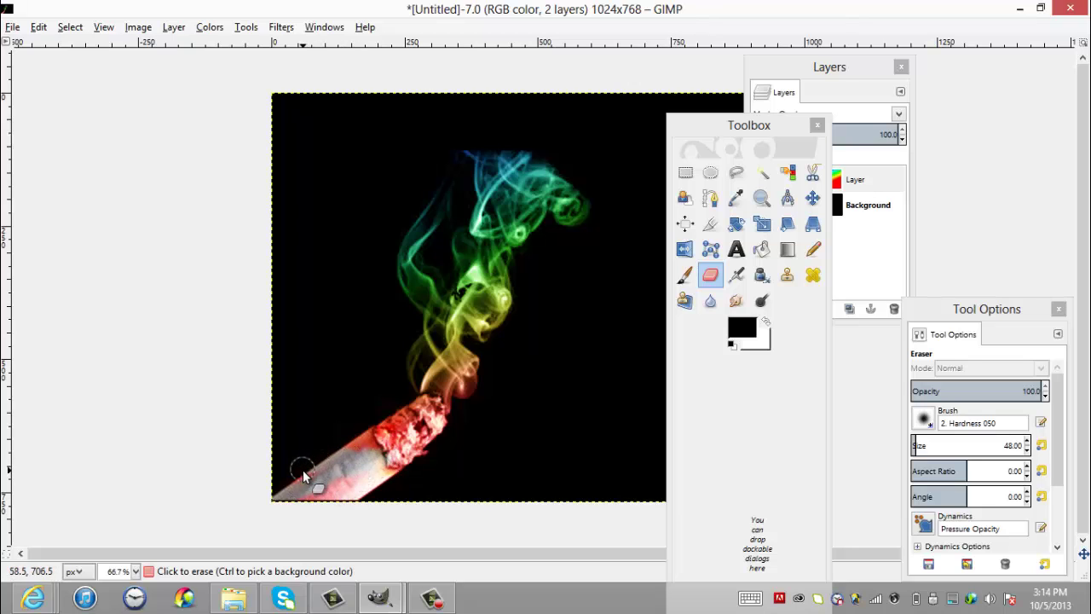
mouse_move(305, 477)
mouse_down()
mouse_move(294, 486)
mouse_move(370, 500)
mouse_move(339, 478)
mouse_move(377, 494)
mouse_move(310, 497)
mouse_move(364, 452)
mouse_move(303, 500)
mouse_move(317, 480)
mouse_move(392, 468)
mouse_up()
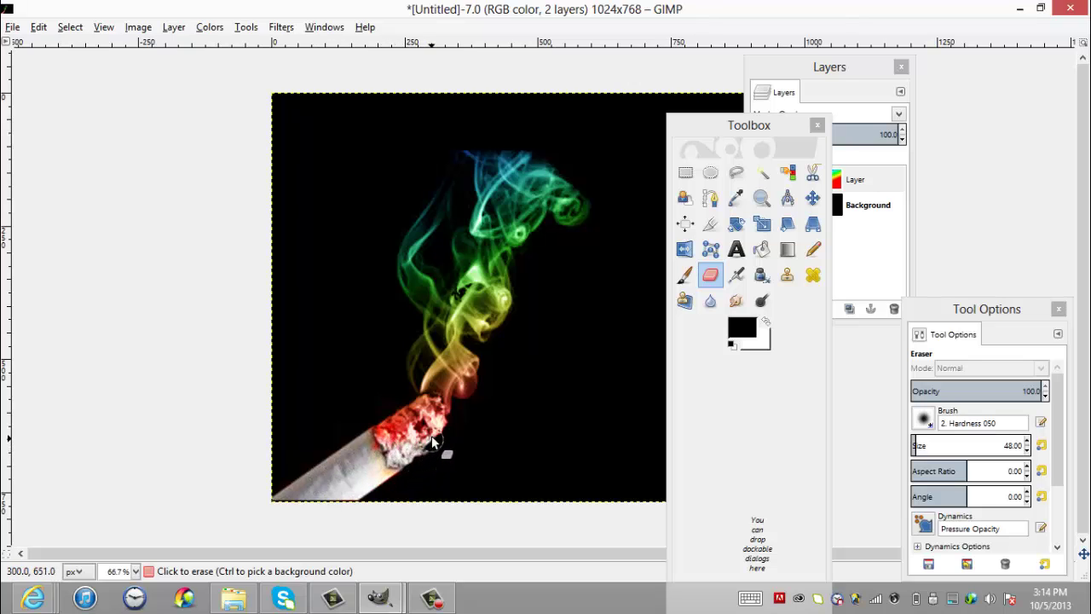
drag(428, 447, 392, 430)
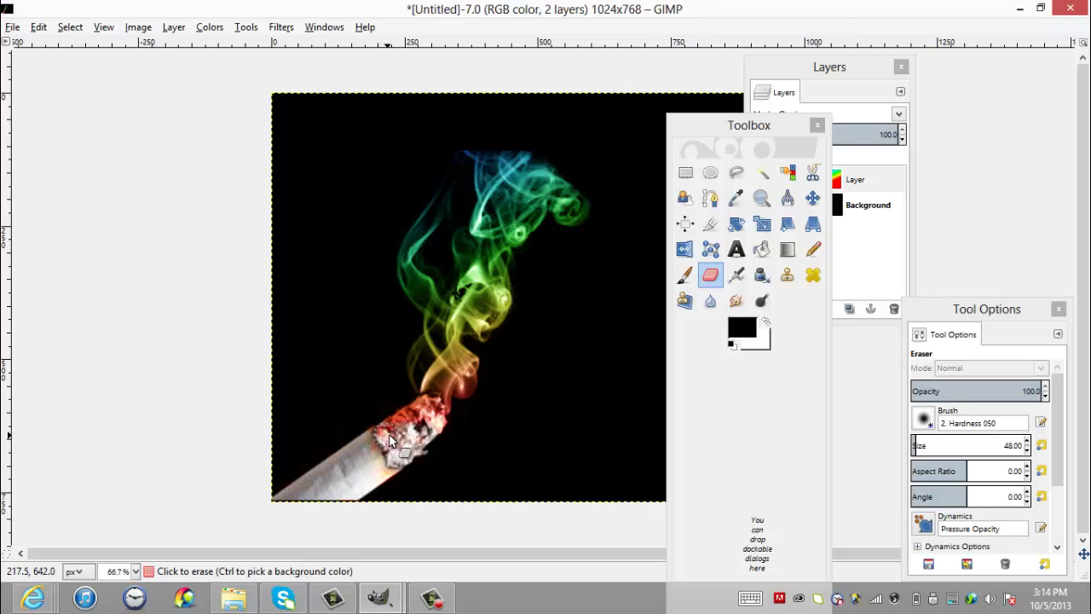
drag(389, 440, 399, 434)
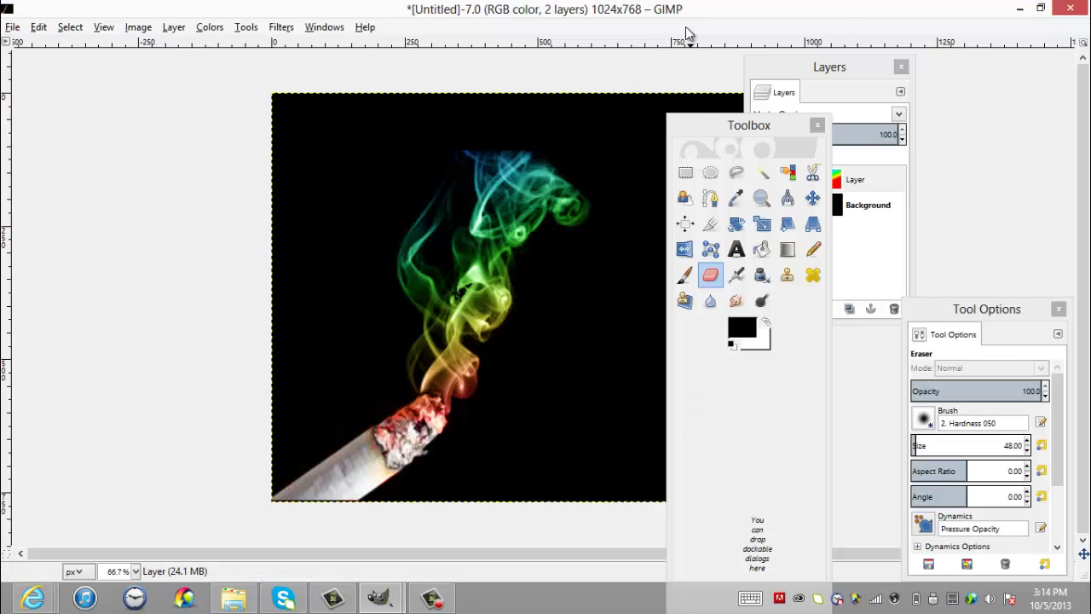
drag(729, 127, 832, 47)
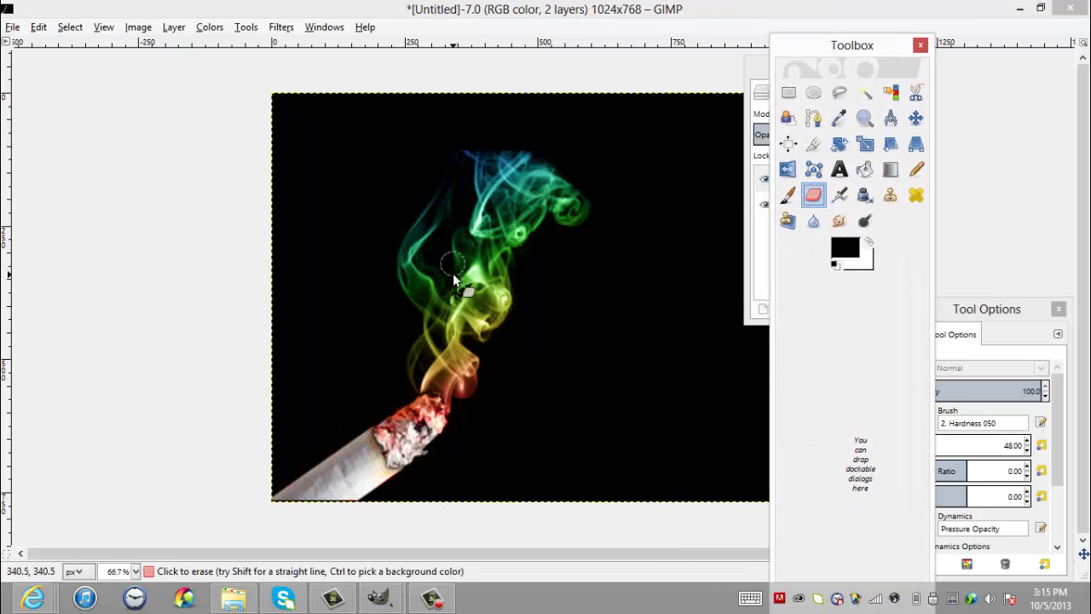
Undo the gradient and set the Paintbrush foreground colour to green (00d400).
key(ctrl+z)
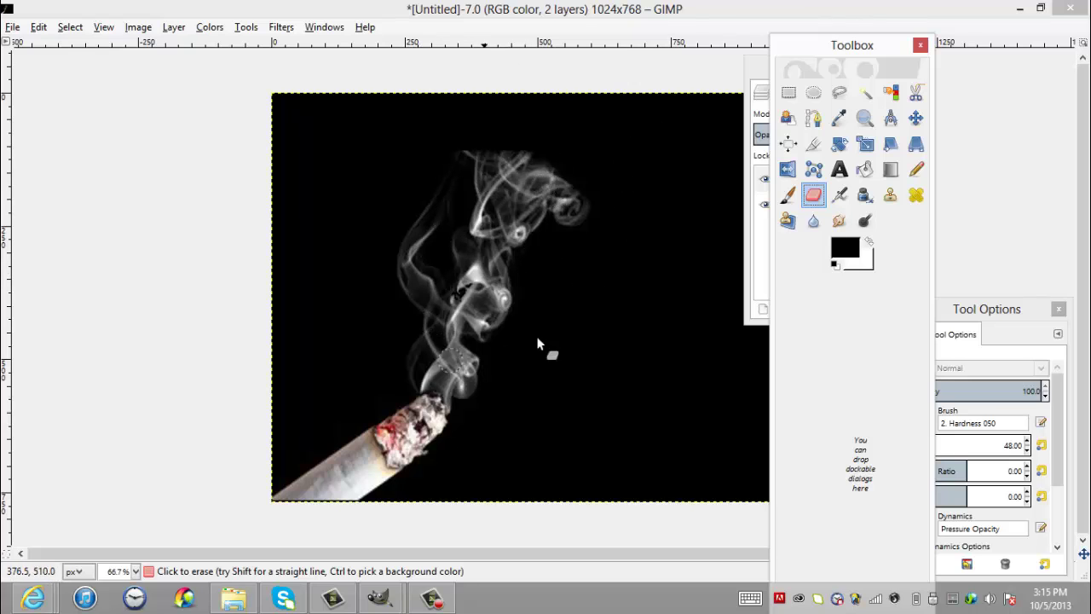
click(789, 196)
click(848, 247)
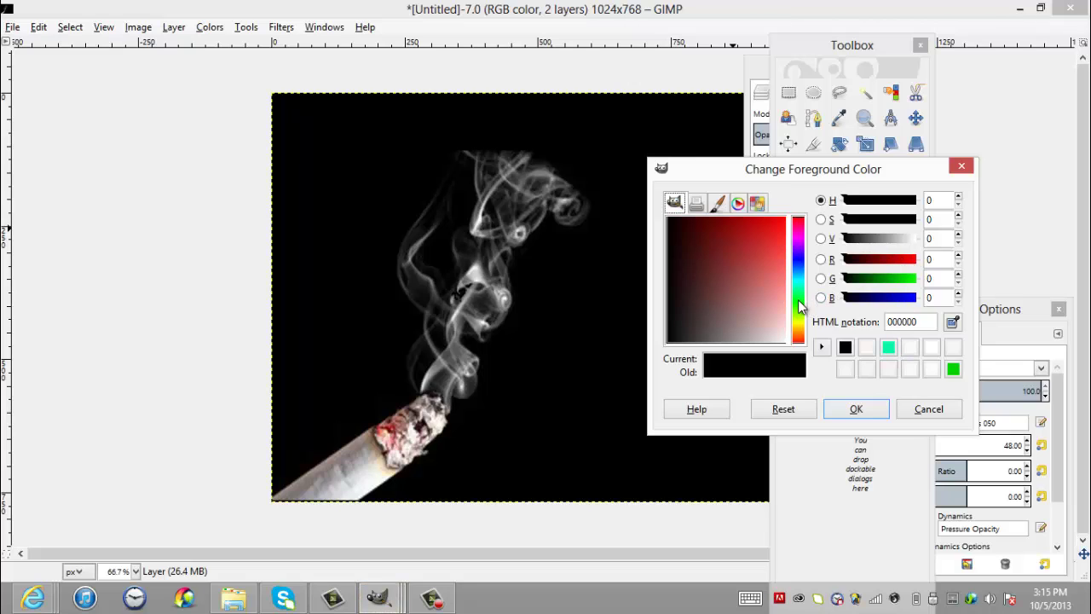
drag(800, 315, 800, 307)
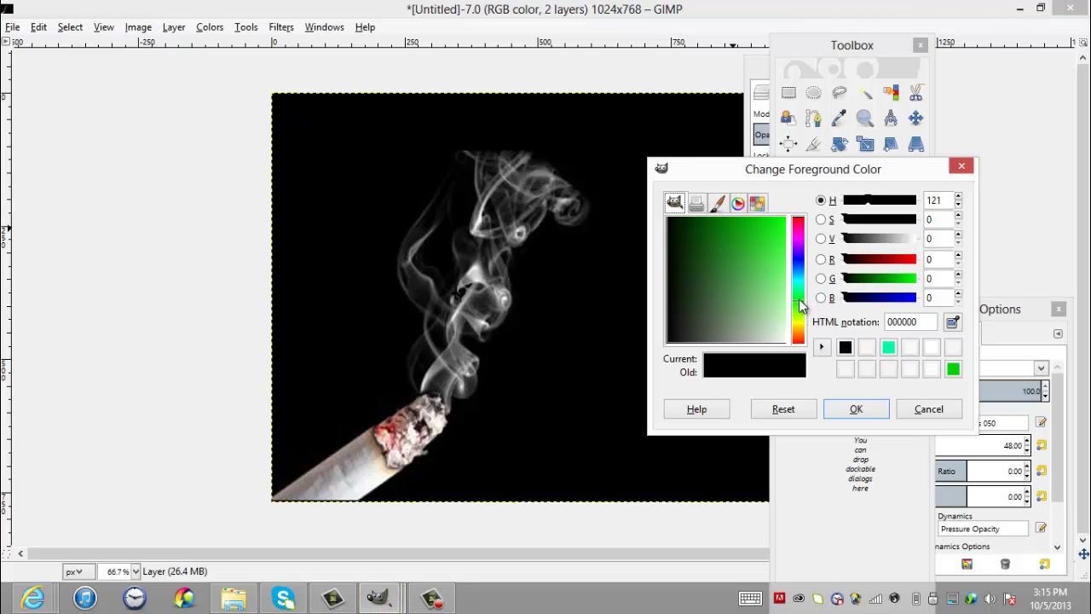
click(953, 370)
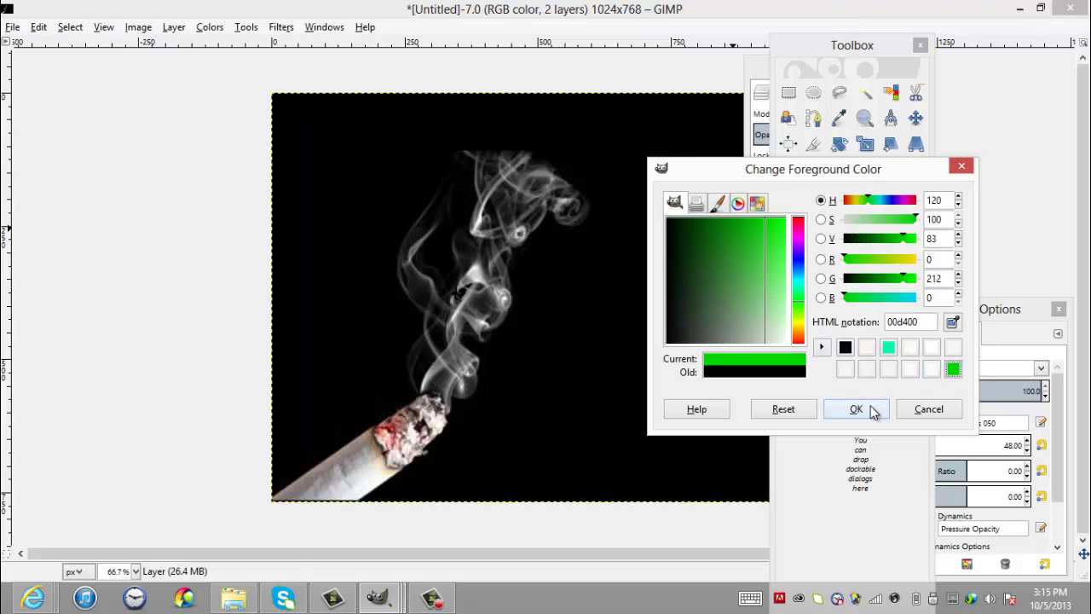
Paint the top smoke curls and a lower curl green.
drag(518, 171, 479, 162)
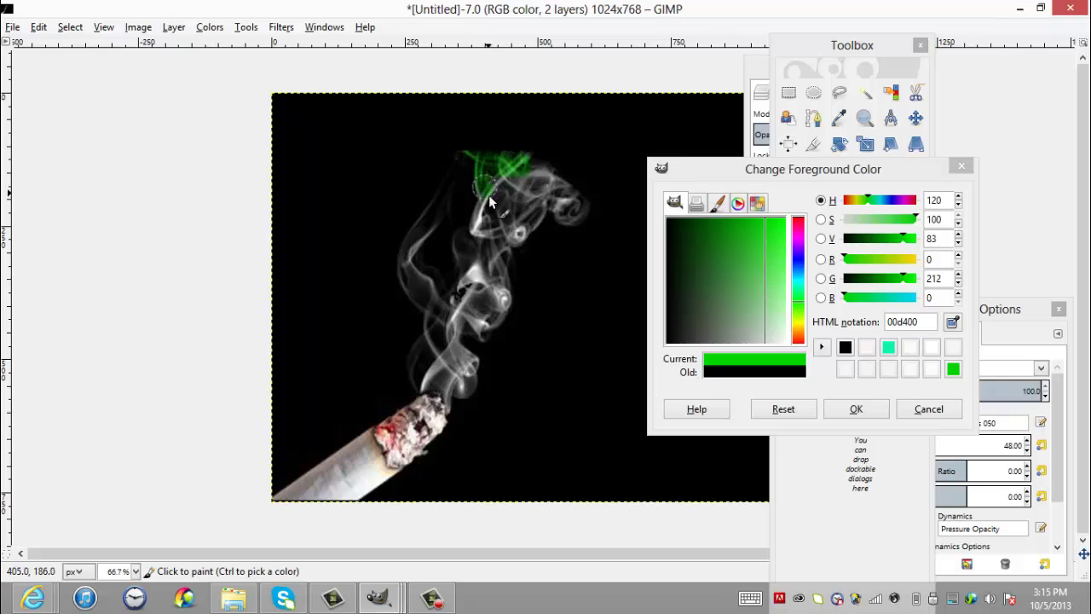
mouse_move(489, 195)
mouse_down()
mouse_move(515, 182)
mouse_move(562, 205)
mouse_up()
drag(514, 254, 503, 245)
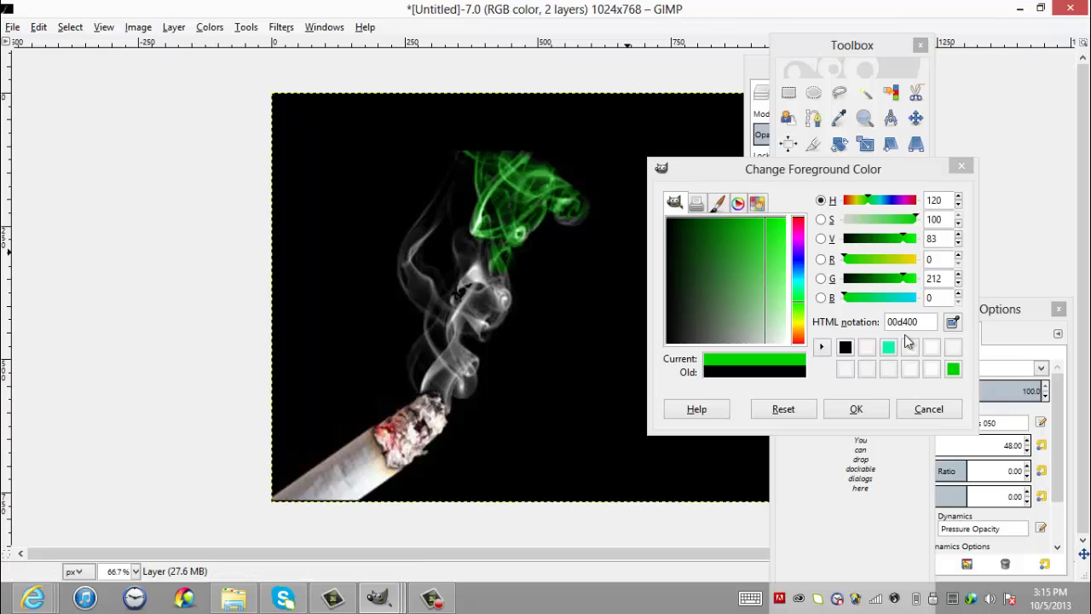
Change the foreground to red (d41900) and paint the middle smoke and left trail red.
click(799, 340)
drag(799, 339, 799, 345)
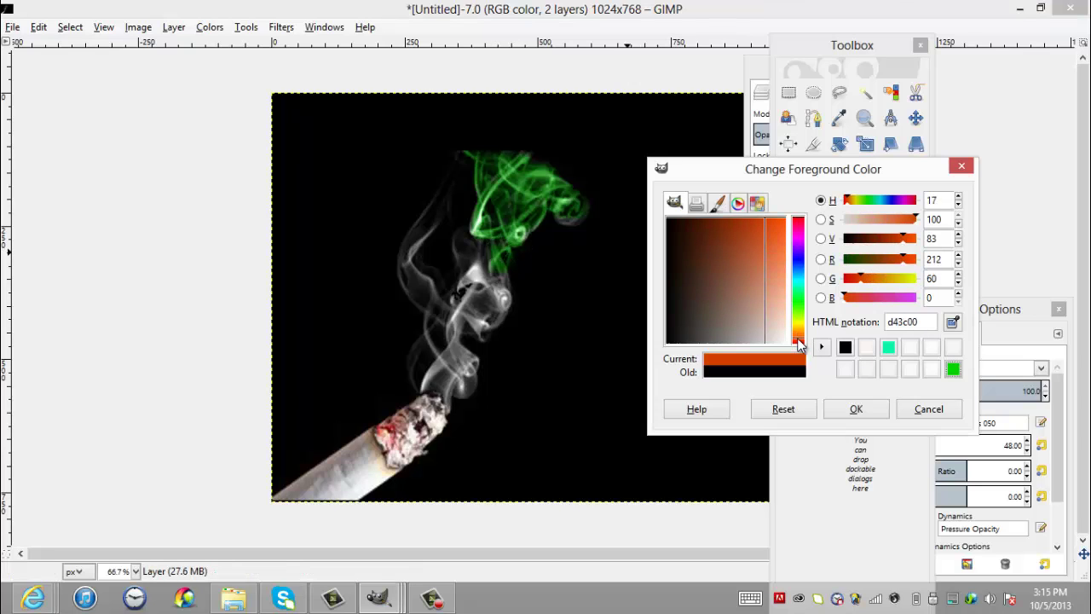
click(845, 410)
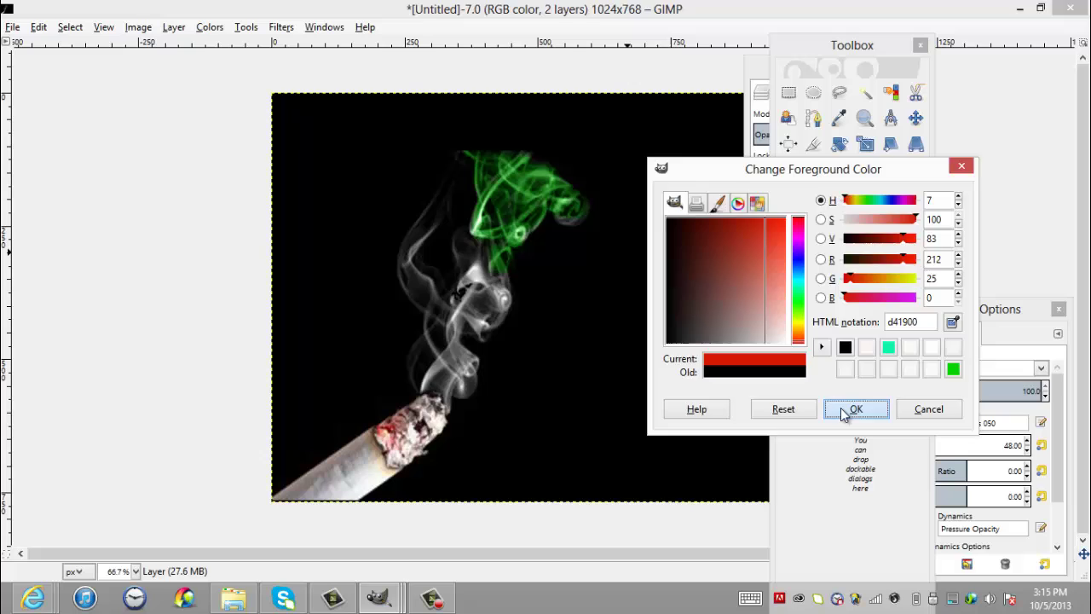
mouse_move(512, 297)
mouse_down()
mouse_move(472, 257)
mouse_move(463, 282)
mouse_up()
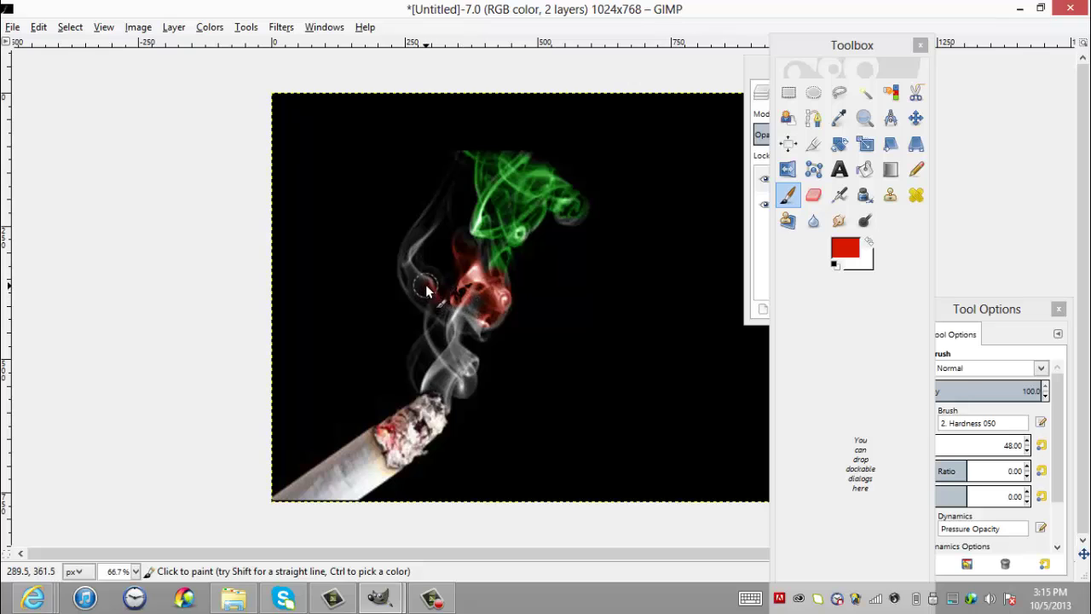
drag(426, 283, 446, 198)
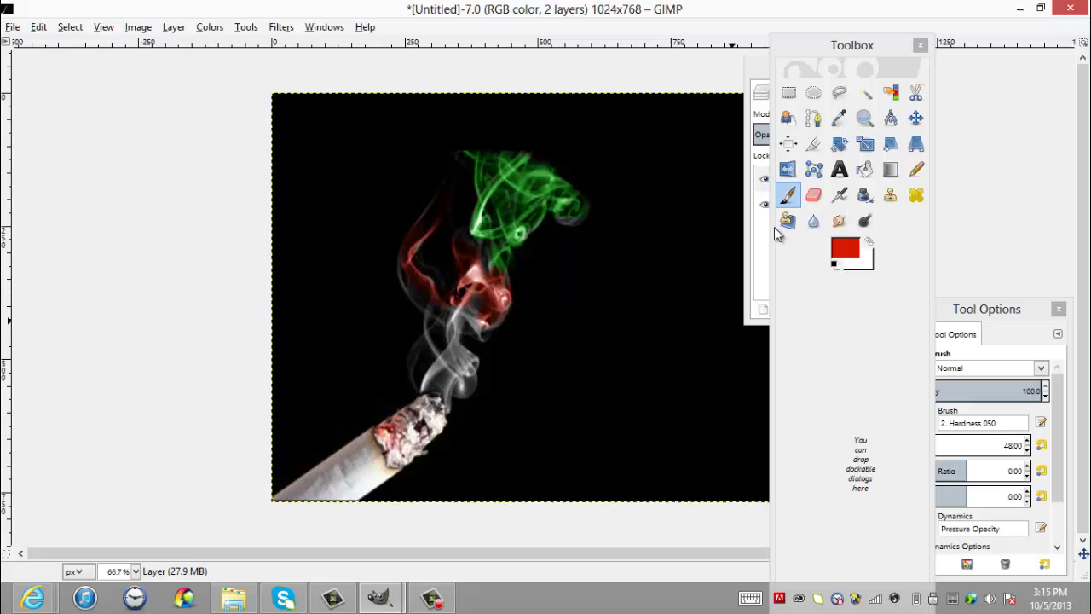
Set the foreground to yellow (d4be00) and paint the smoke just above the cigarette tip.
click(846, 249)
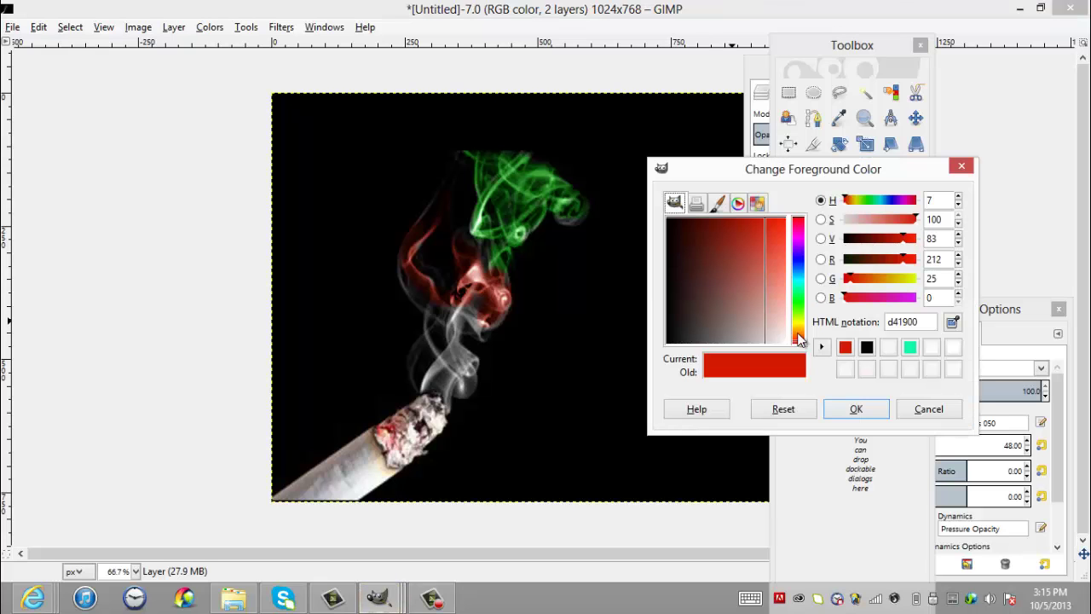
click(803, 324)
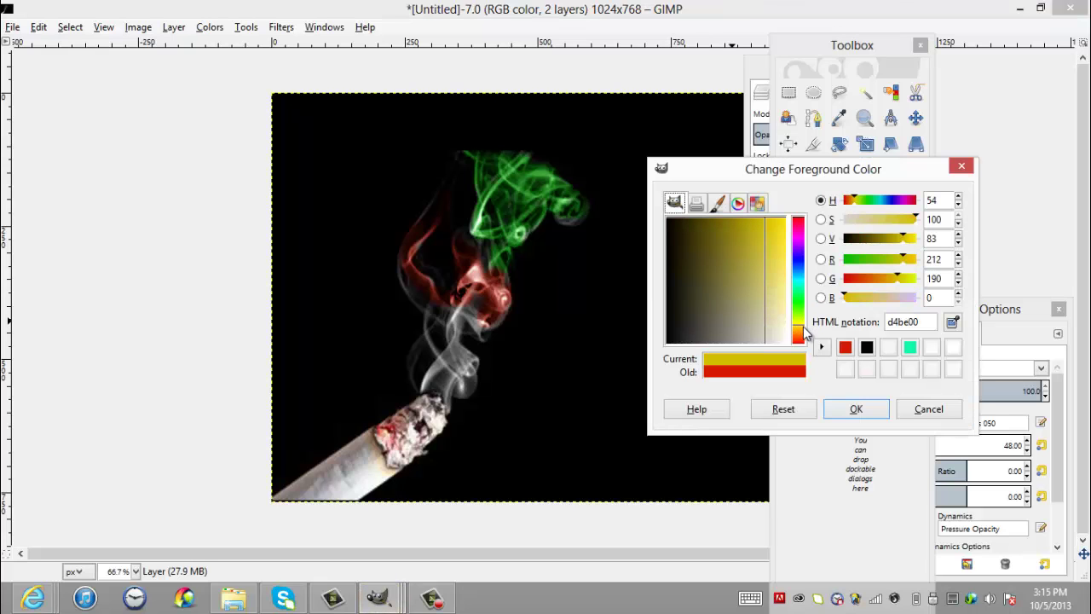
click(855, 411)
drag(452, 320, 405, 294)
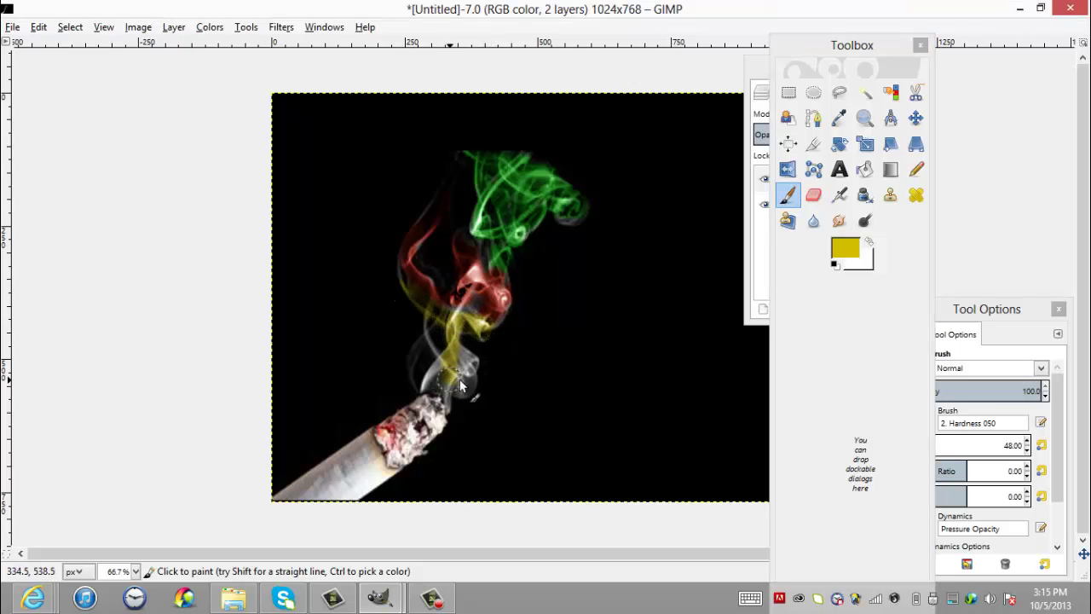
drag(460, 381, 452, 381)
drag(430, 385, 471, 376)
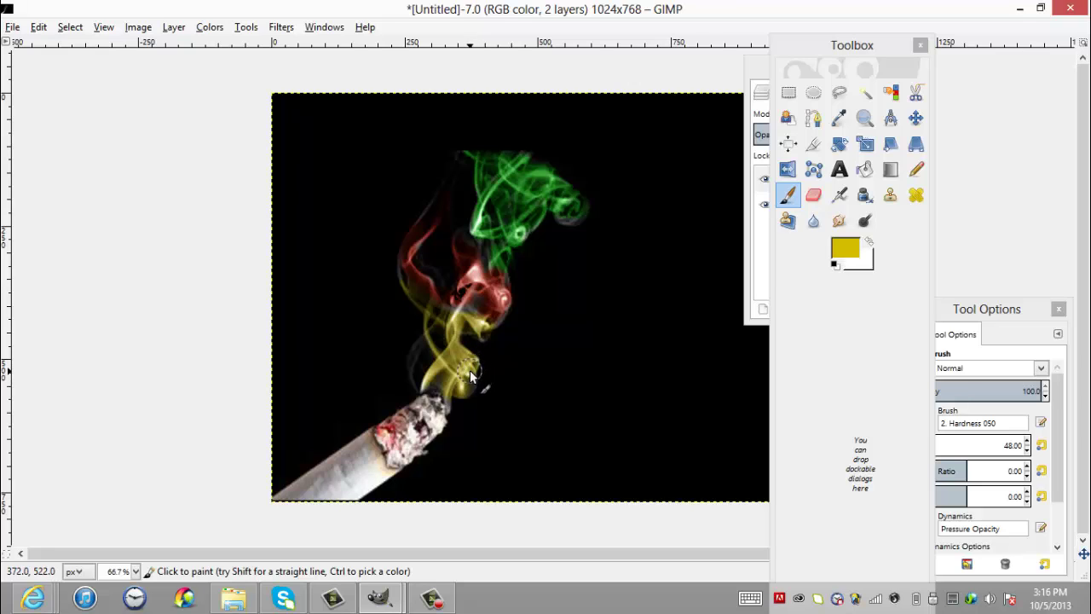